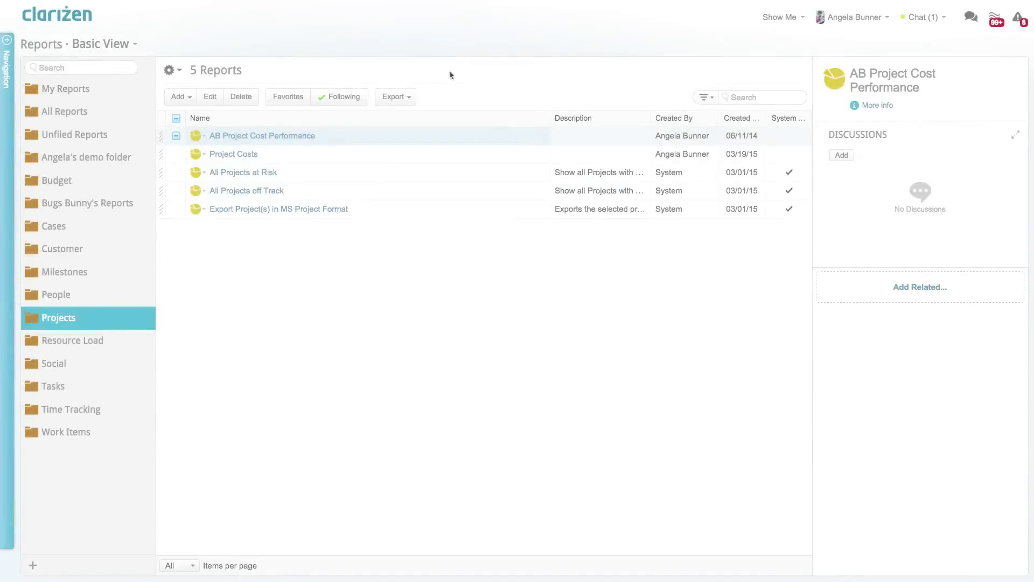
Open the Project Costs report and collapse its results table to group summary rows
{"action": "left_click", "coordinate": [245, 154]}
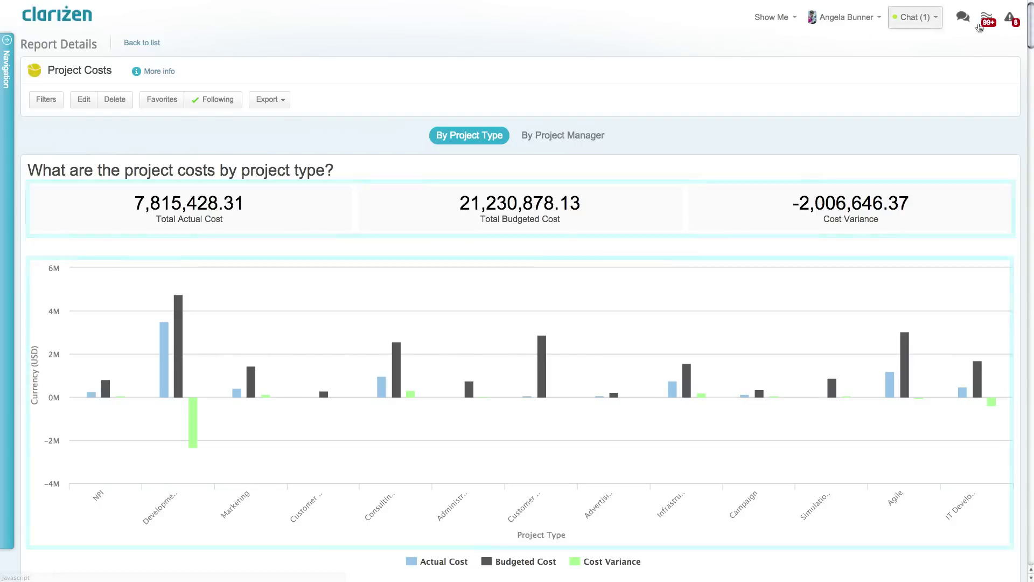
{"action": "left_click_drag", "start_coordinate": [1029, 26], "coordinate": [1028, 74]}
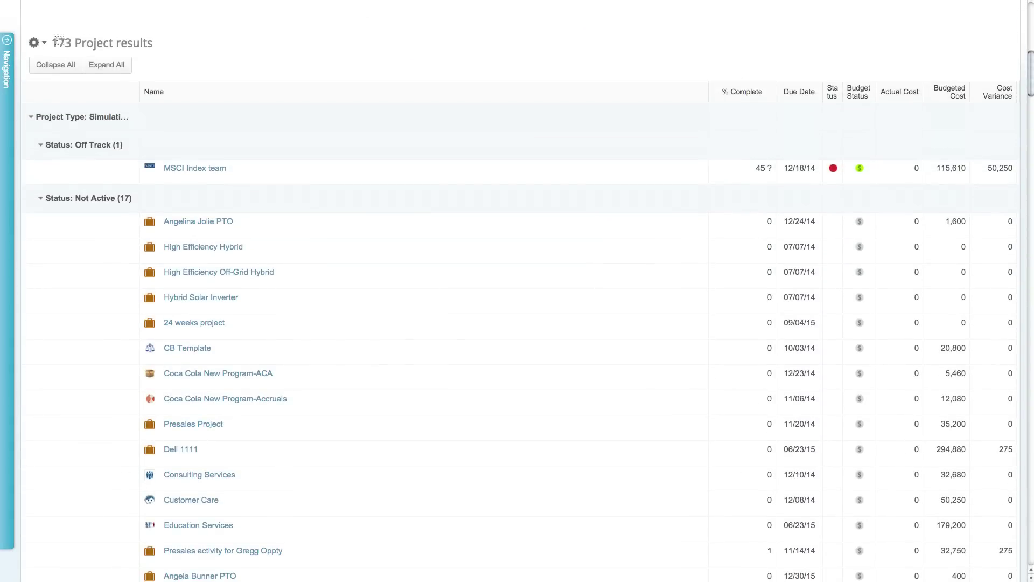
{"action": "left_click", "coordinate": [37, 43]}
{"action": "left_click", "coordinate": [48, 133]}
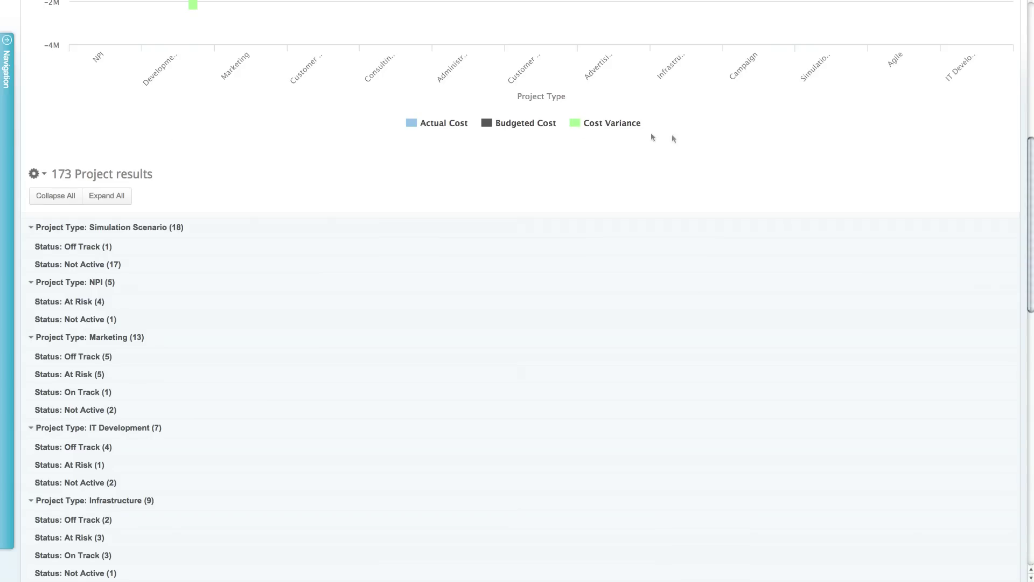
{"action": "left_click_drag", "start_coordinate": [1028, 171], "coordinate": [1026, 37]}
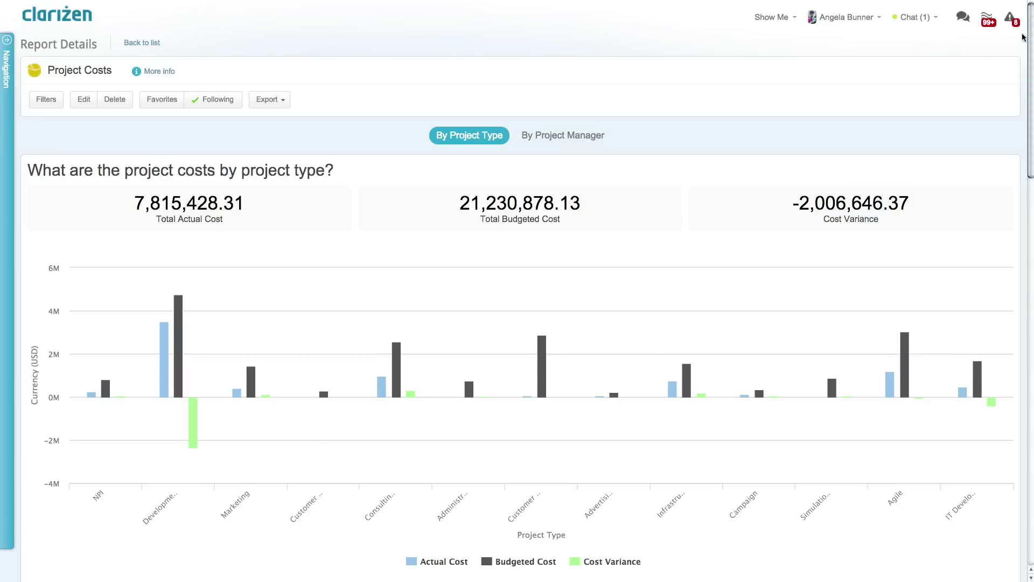
{"action": "left_click", "coordinate": [576, 134]}
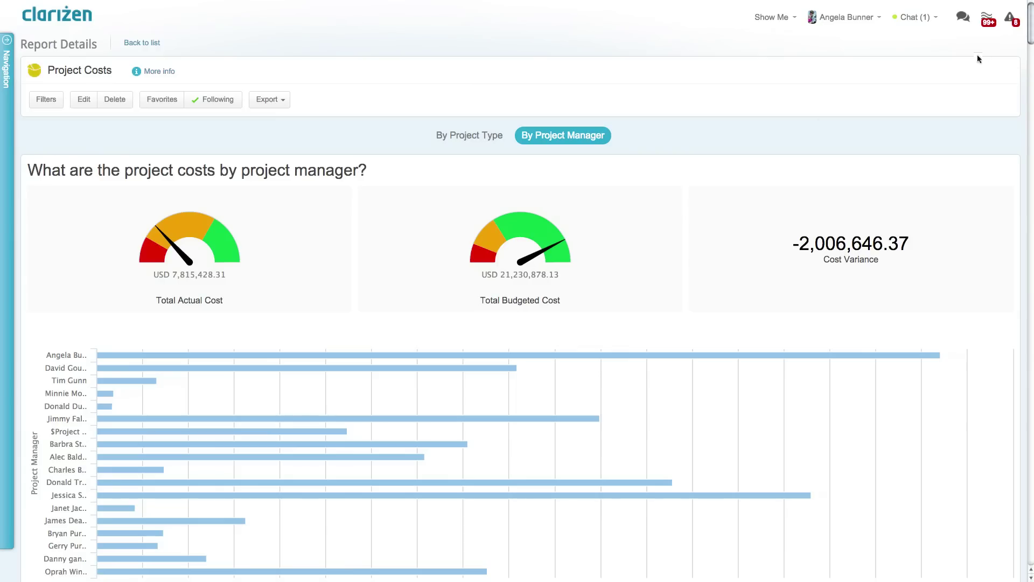
Scroll down to the results table, then collapse and re-expand the Tim Gunn group
{"action": "left_click_drag", "start_coordinate": [1030, 30], "coordinate": [1030, 79]}
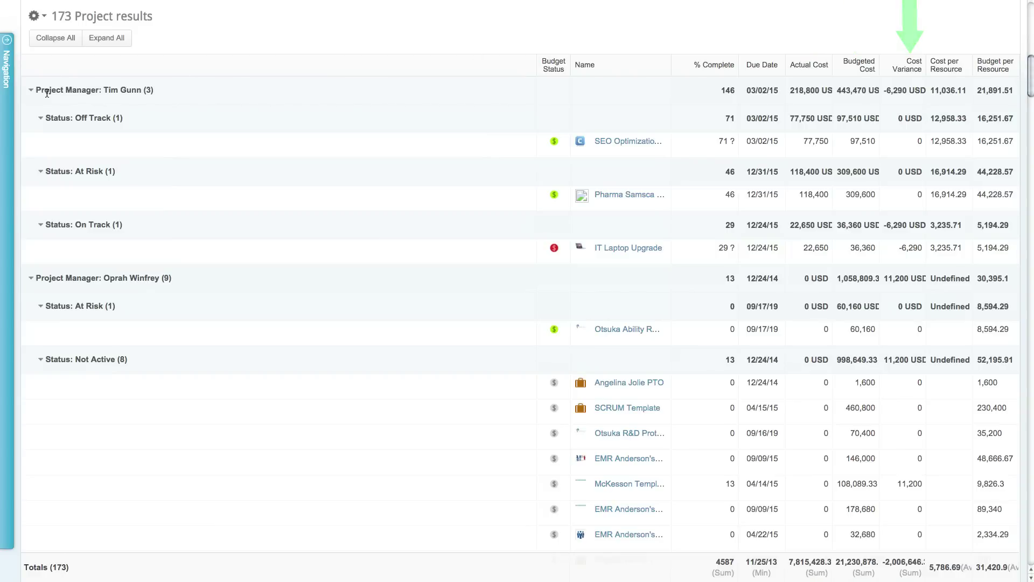
{"action": "left_click", "coordinate": [32, 91]}
{"action": "left_click", "coordinate": [32, 92]}
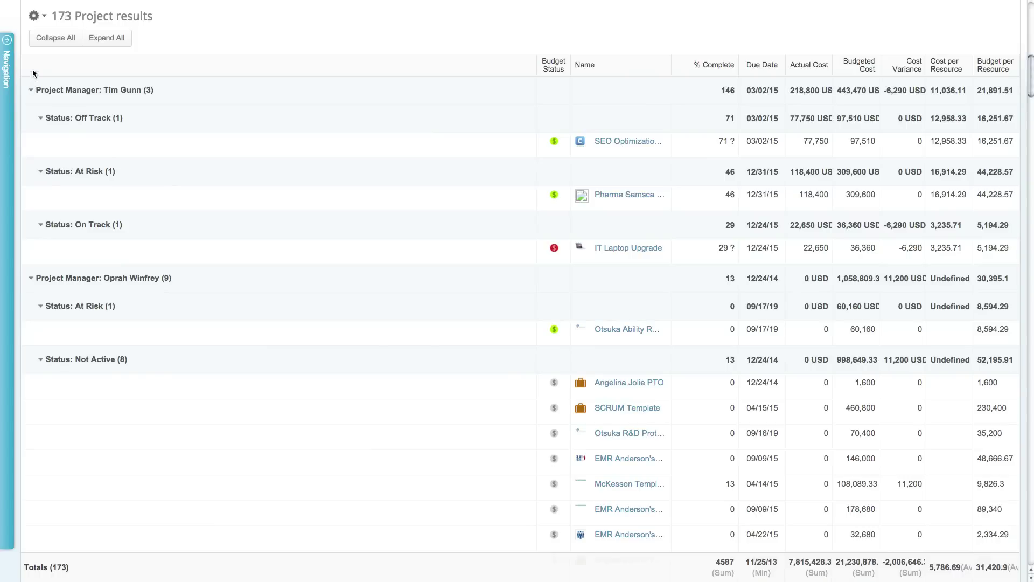
Switch the results table to summary layout, then return to the By Project Type tab
{"action": "left_click", "coordinate": [34, 16]}
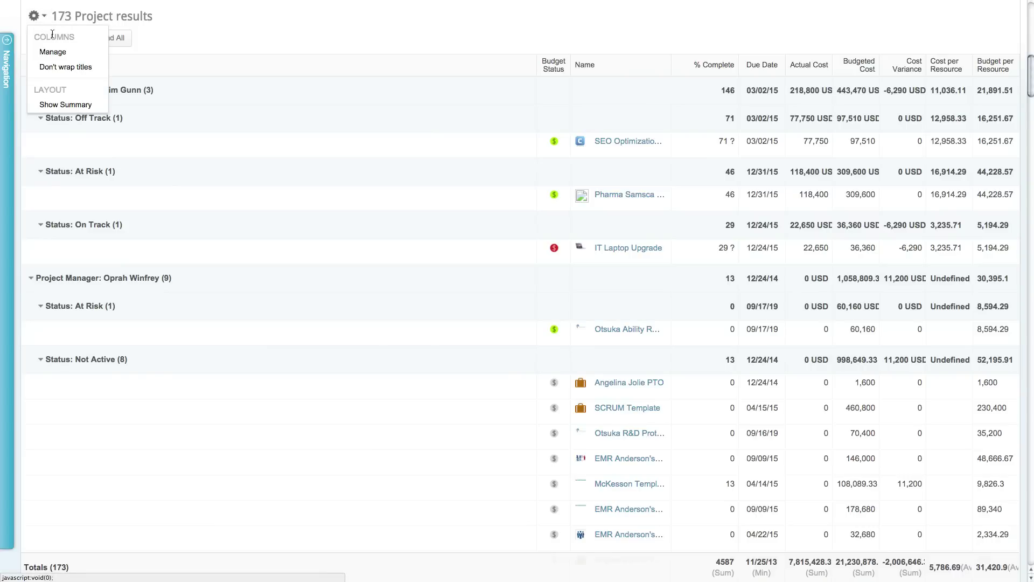
{"action": "left_click", "coordinate": [56, 107]}
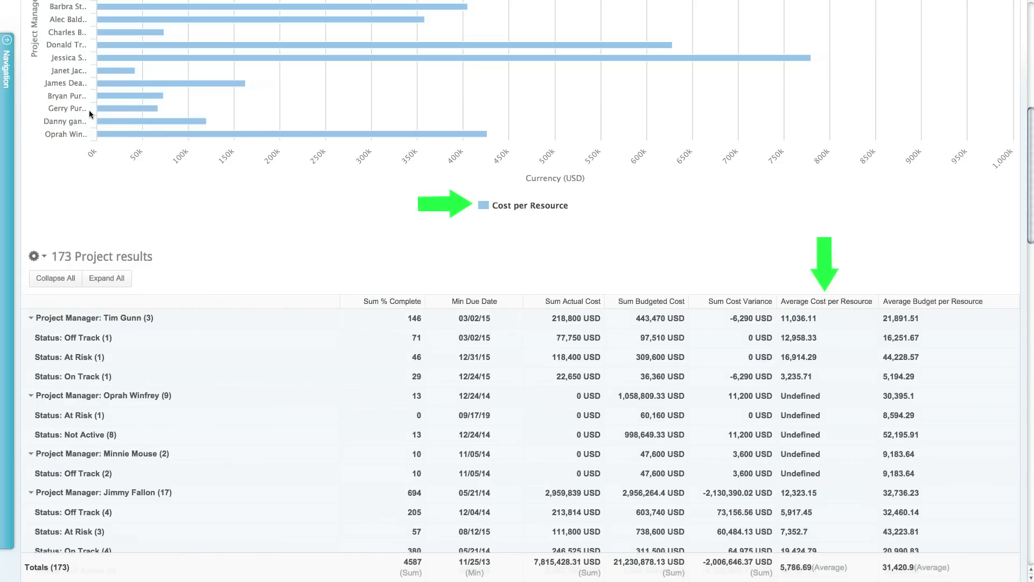
{"action": "left_click_drag", "start_coordinate": [1031, 153], "coordinate": [1032, 57]}
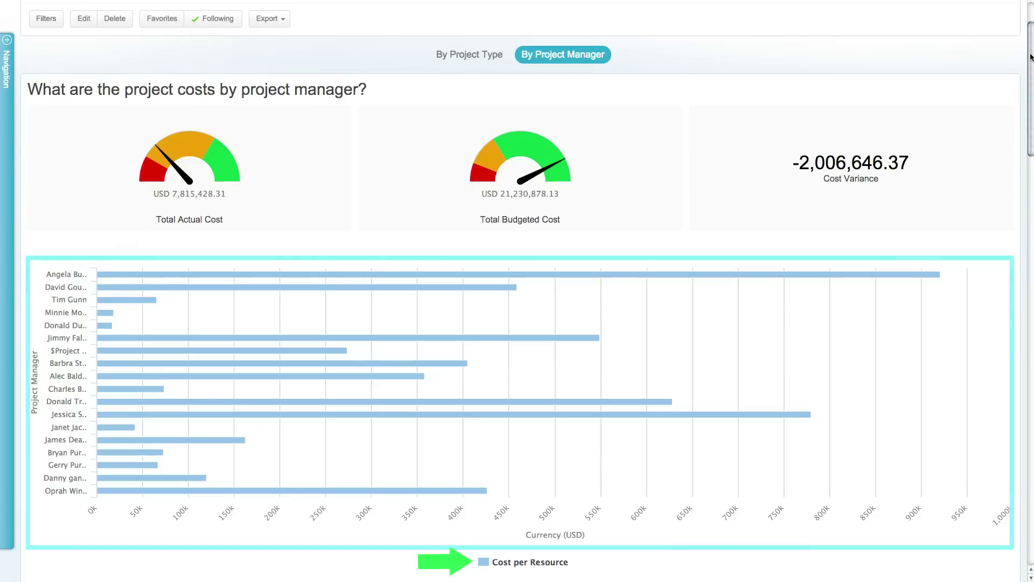
{"action": "left_click_drag", "start_coordinate": [1031, 56], "coordinate": [1031, 40]}
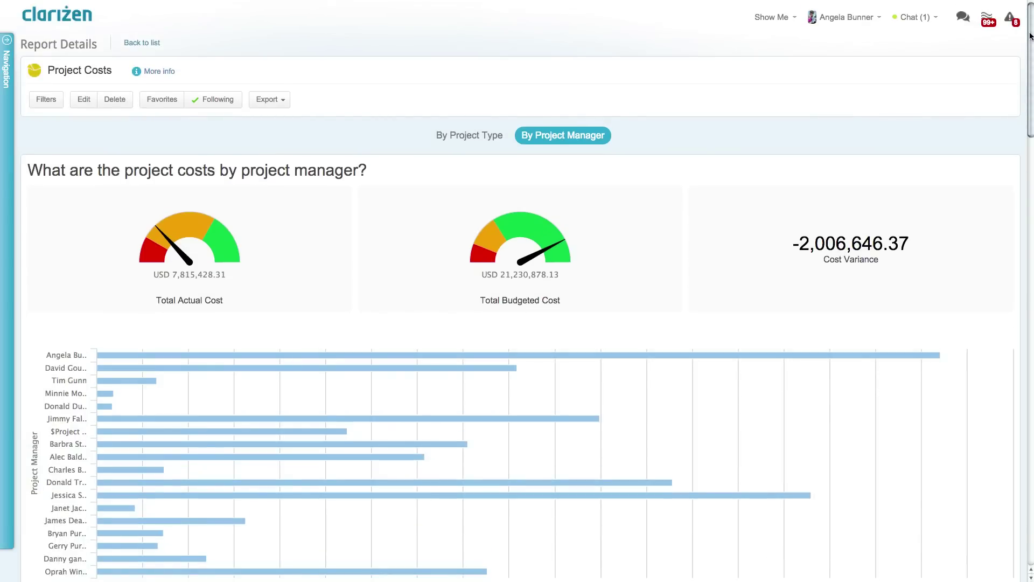
{"action": "left_click", "coordinate": [447, 136]}
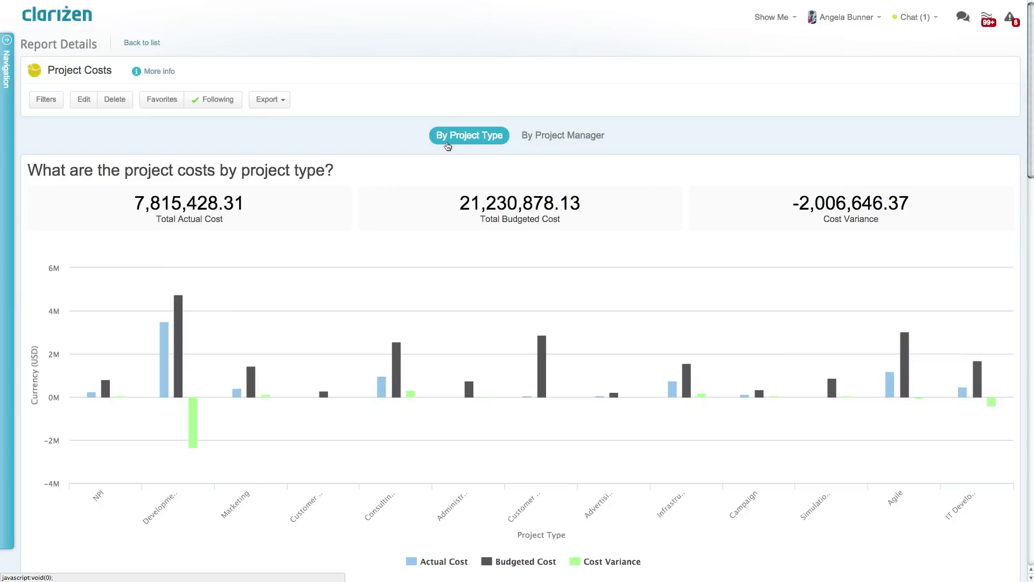
Add a 'By Due Date' pivot tab asking 'What are the project costs by due date?'
{"action": "left_click", "coordinate": [83, 99]}
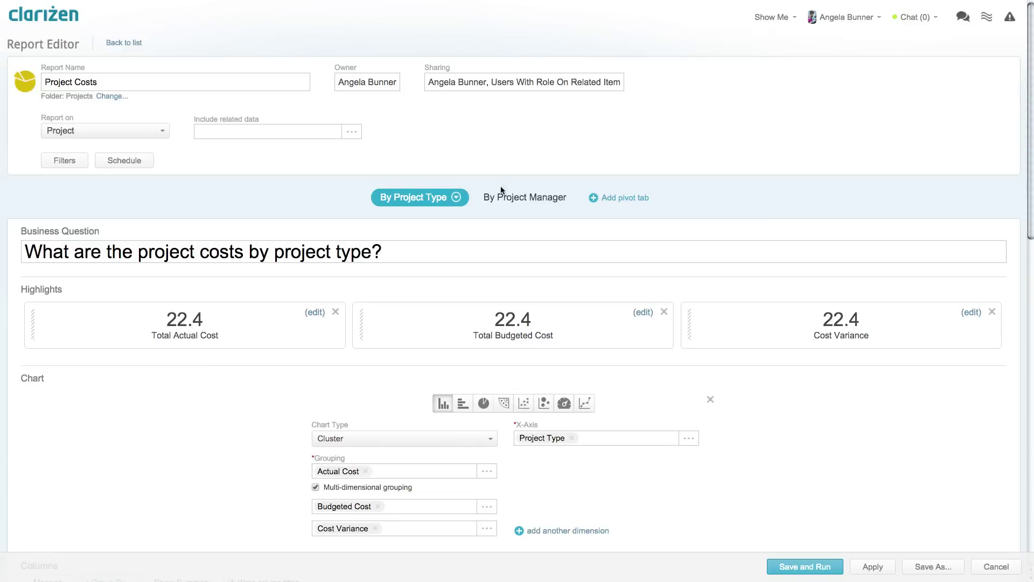
{"action": "left_click", "coordinate": [595, 198]}
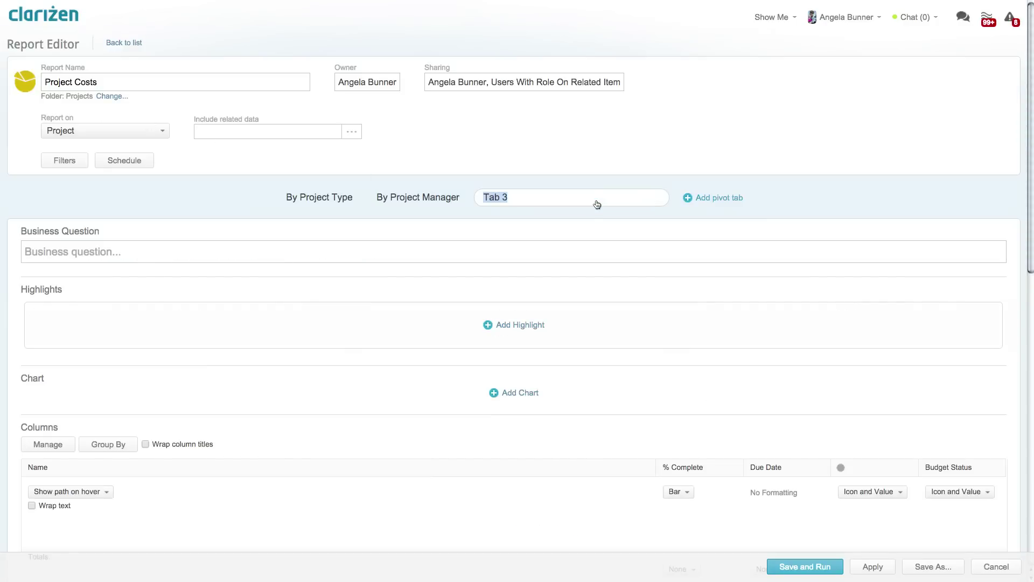
{"action": "type", "text": "By Due Date"}
{"action": "left_click", "coordinate": [551, 250]}
{"action": "type", "text": "What are the project costs by due date?"}
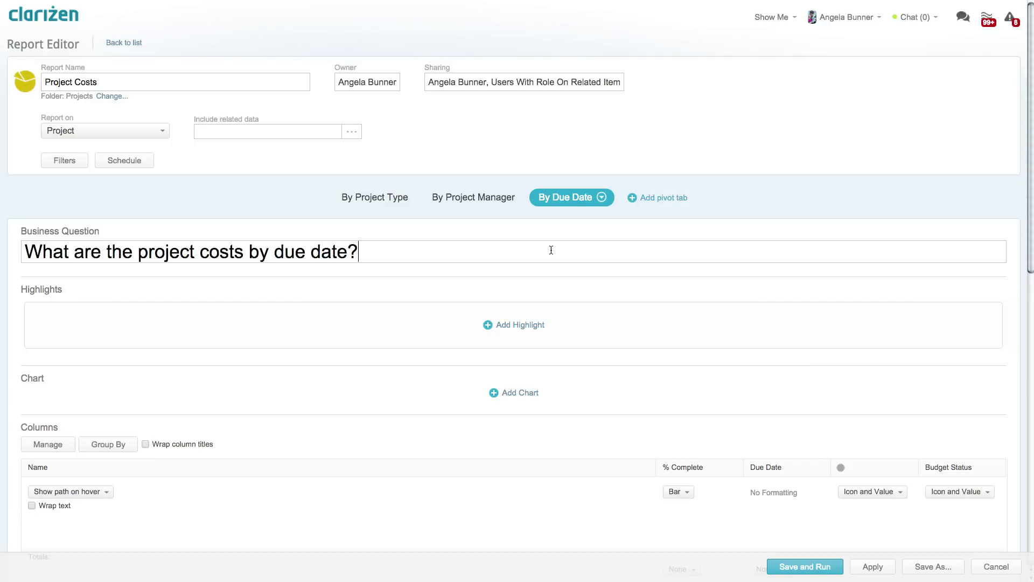
Add highlight 'Budgeted cost for 2015' summing Budgeted Cost, filtered by Year($DueDate) = 2015
{"action": "left_click", "coordinate": [493, 325]}
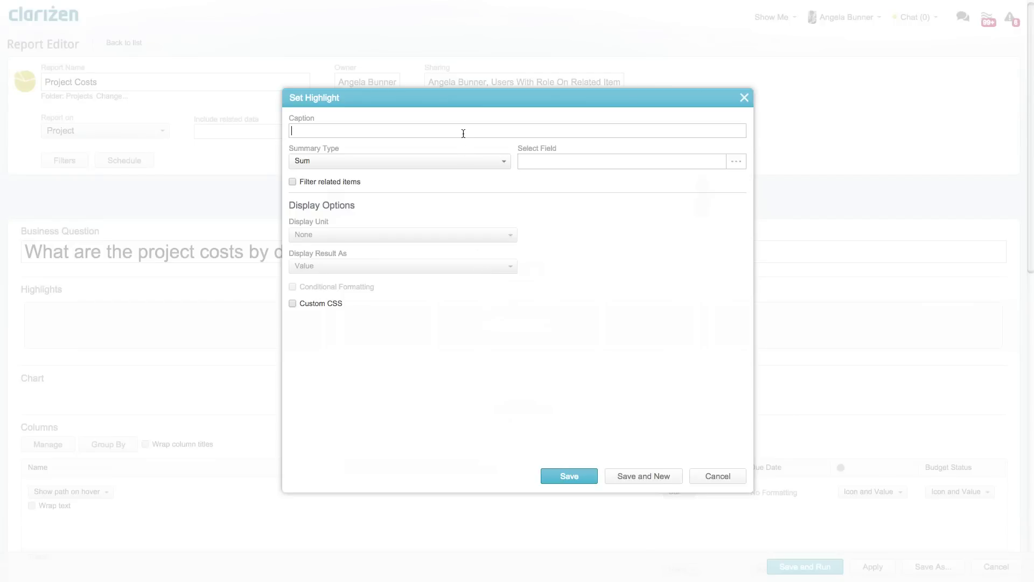
{"action": "type", "text": "Budgeted cost for 2015"}
{"action": "left_click", "coordinate": [580, 156]}
{"action": "type", "text": "bud"}
{"action": "left_click", "coordinate": [592, 233]}
{"action": "left_click", "coordinate": [328, 181]}
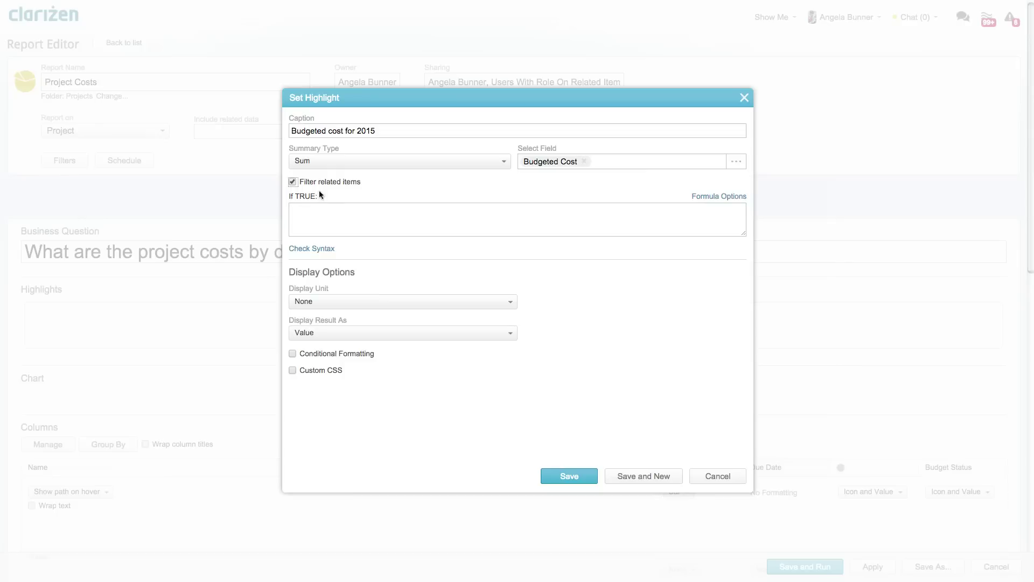
{"action": "left_click", "coordinate": [357, 216]}
{"action": "type", "text": "Year($DueDate) = 2015"}
{"action": "left_click", "coordinate": [635, 471]}
Add highlight 'Planned cost for 2016' summing Budgeted Cost, filtered by Year([DueDate]) = 2016
{"action": "type", "text": "Planned cost for 2016"}
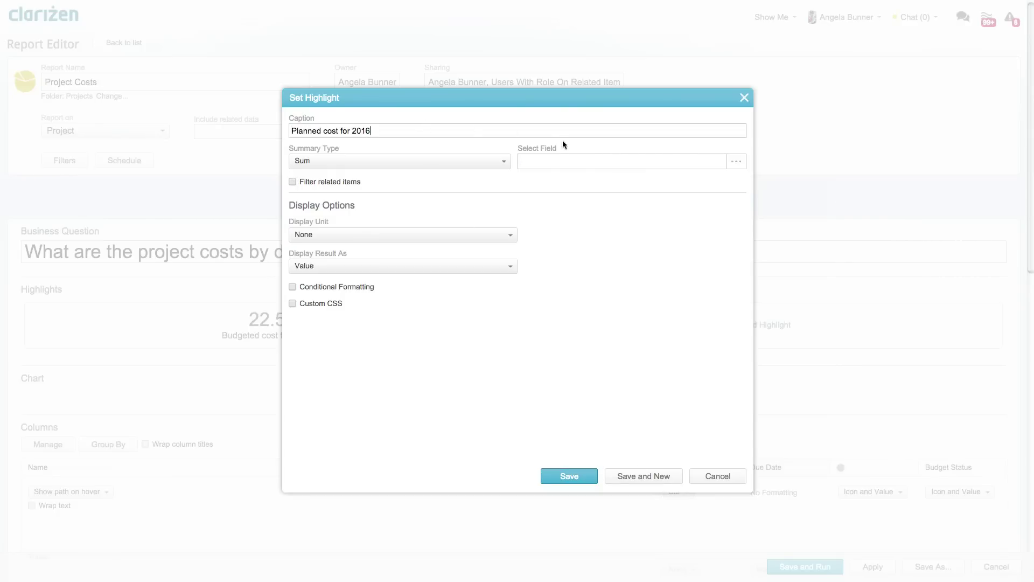
{"action": "left_click", "coordinate": [571, 161]}
{"action": "type", "text": "bud"}
{"action": "left_click", "coordinate": [554, 214]}
{"action": "left_click", "coordinate": [292, 181]}
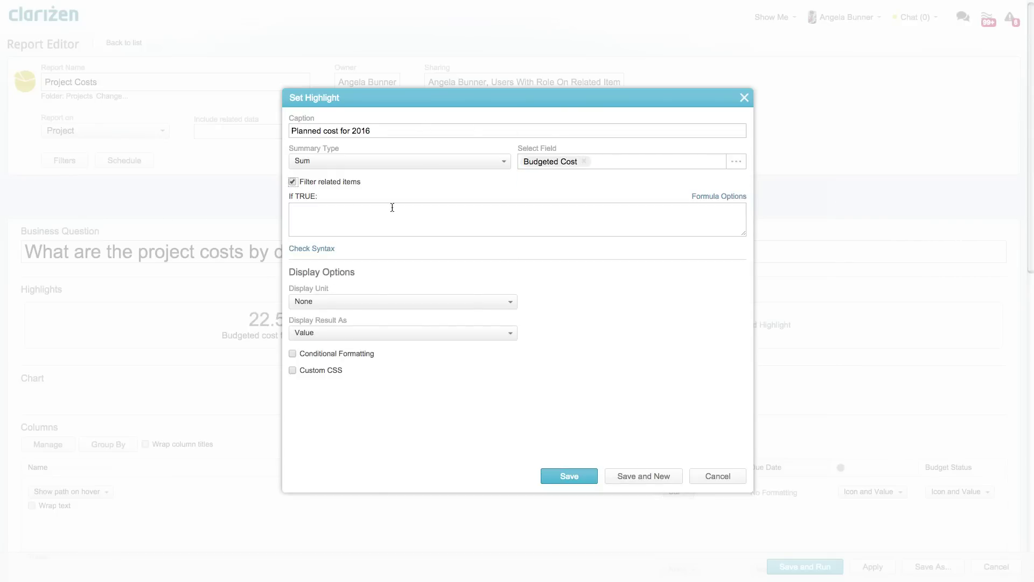
{"action": "type", "text": "Year([DueDate]) = 2016"}
{"action": "left_click", "coordinate": [563, 476]}
Set the pivot chart to plot Due Date on the x-axis against Status on the y-axis
{"action": "left_click", "coordinate": [509, 390]}
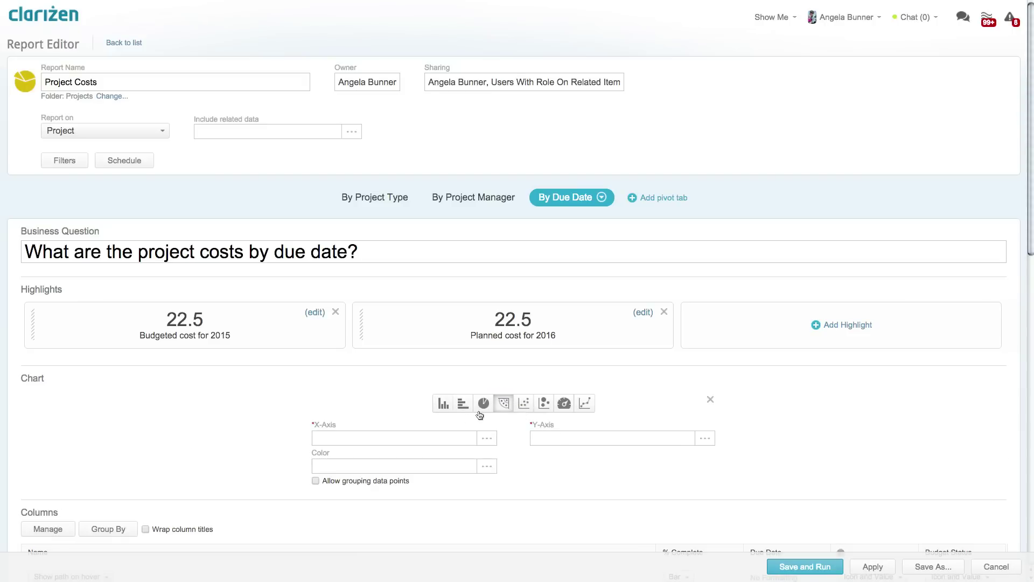
{"action": "left_click", "coordinate": [432, 436]}
{"action": "type", "text": "due date"}
{"action": "left_click", "coordinate": [418, 490]}
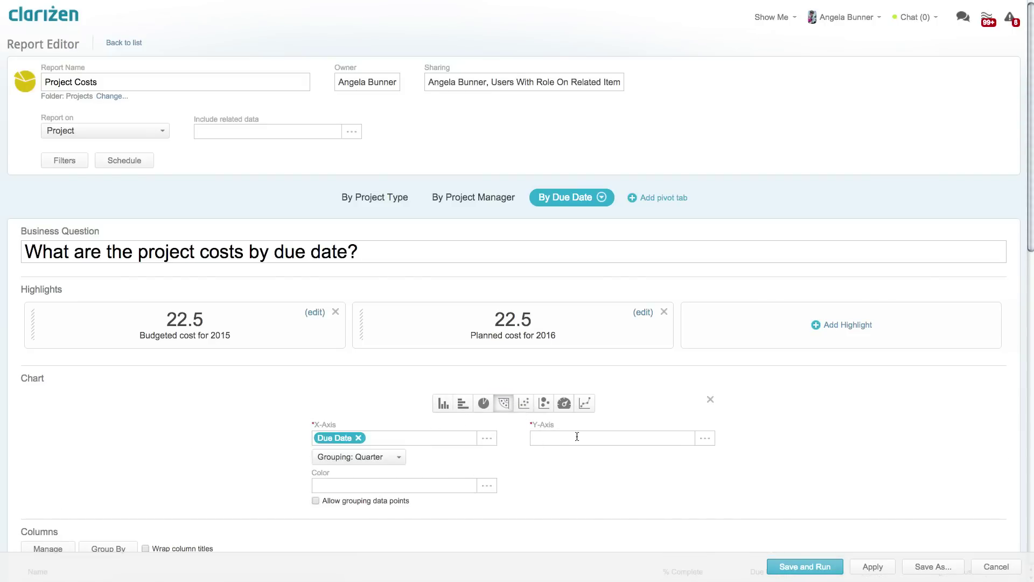
{"action": "left_click", "coordinate": [578, 437]}
{"action": "type", "text": "status"}
{"action": "scroll", "coordinate": [673, 485], "scroll_direction": "down", "scroll_amount": 5}
{"action": "left_click", "coordinate": [631, 499]}
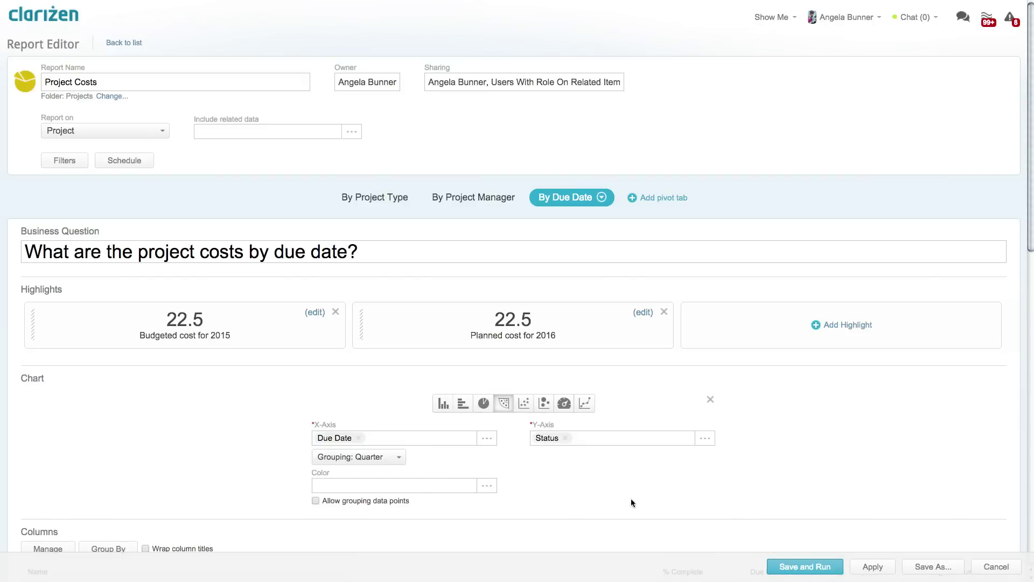
{"action": "scroll", "coordinate": [981, 209], "scroll_direction": "down", "scroll_amount": 5}
Add a Start Date column to the report, placed just before Due Date
{"action": "left_click", "coordinate": [43, 290]}
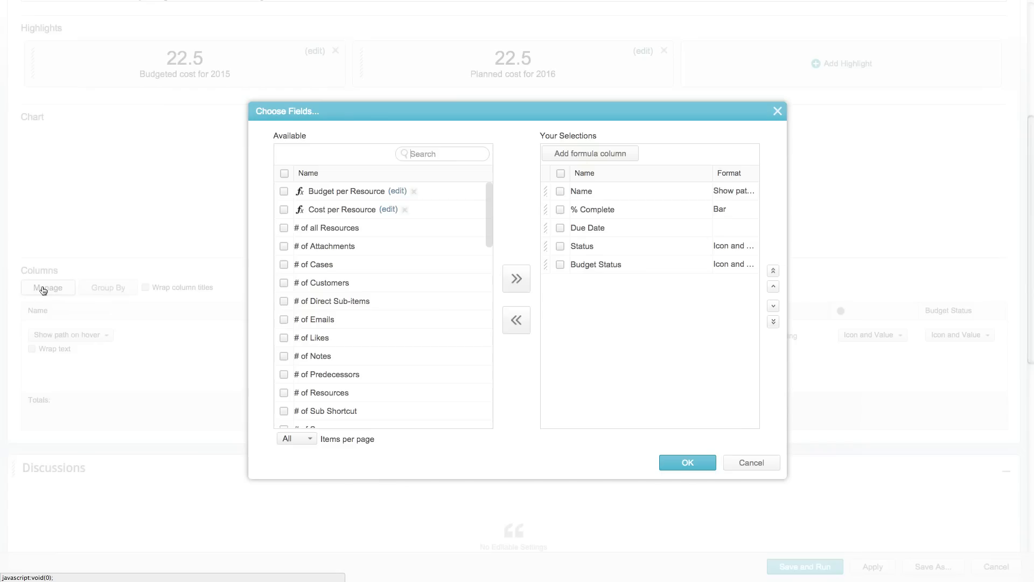
{"action": "type", "text": "start"}
{"action": "left_click", "coordinate": [317, 373]}
{"action": "left_click", "coordinate": [516, 278]}
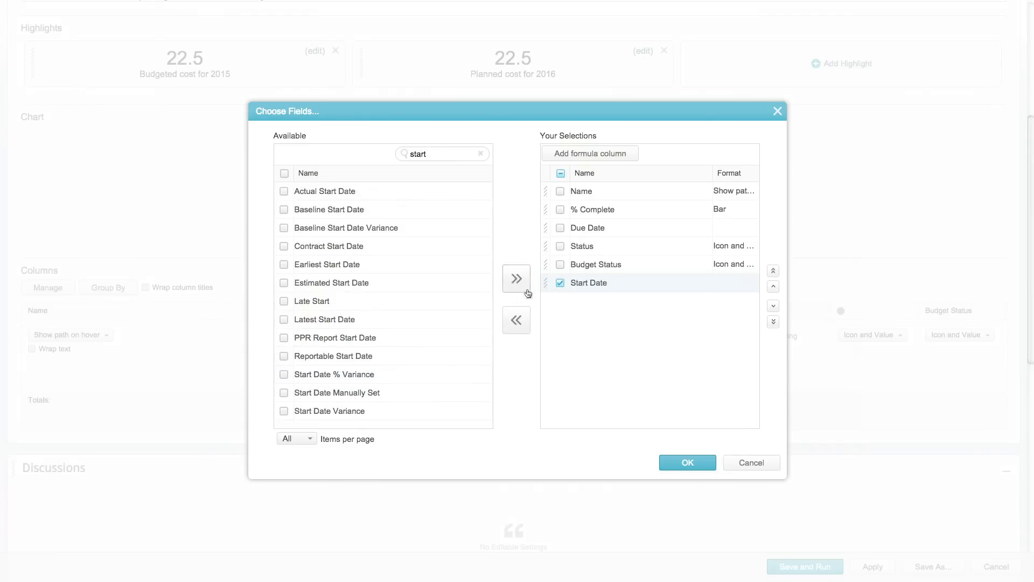
{"action": "left_click_drag", "start_coordinate": [545, 282], "coordinate": [545, 228]}
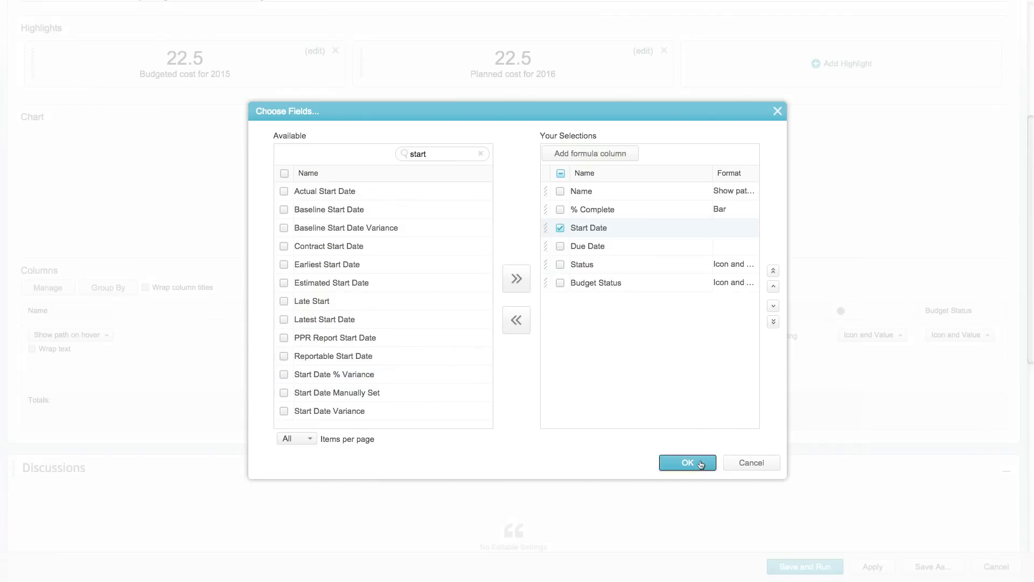
{"action": "left_click", "coordinate": [683, 461]}
Group the report results by Due Date, with State as the secondary grouping
{"action": "left_click", "coordinate": [105, 287]}
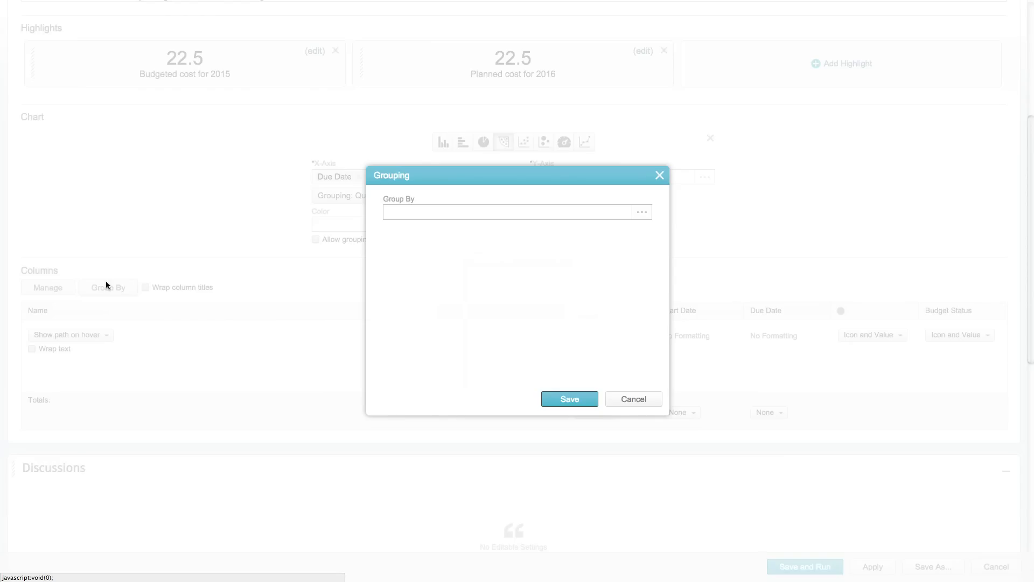
{"action": "left_click", "coordinate": [473, 212]}
{"action": "type", "text": "due date"}
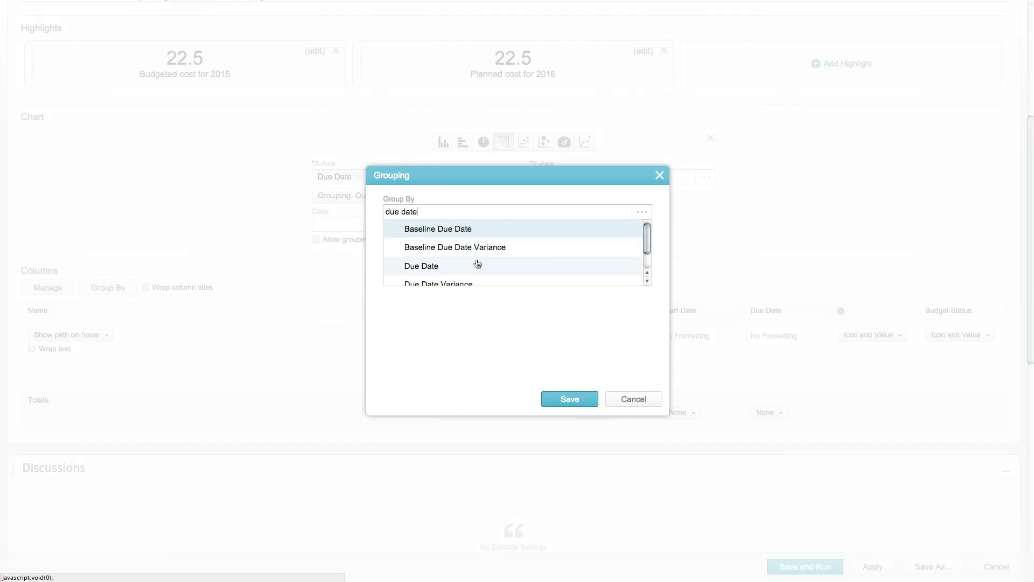
{"action": "left_click", "coordinate": [477, 276]}
{"action": "left_click", "coordinate": [478, 327]}
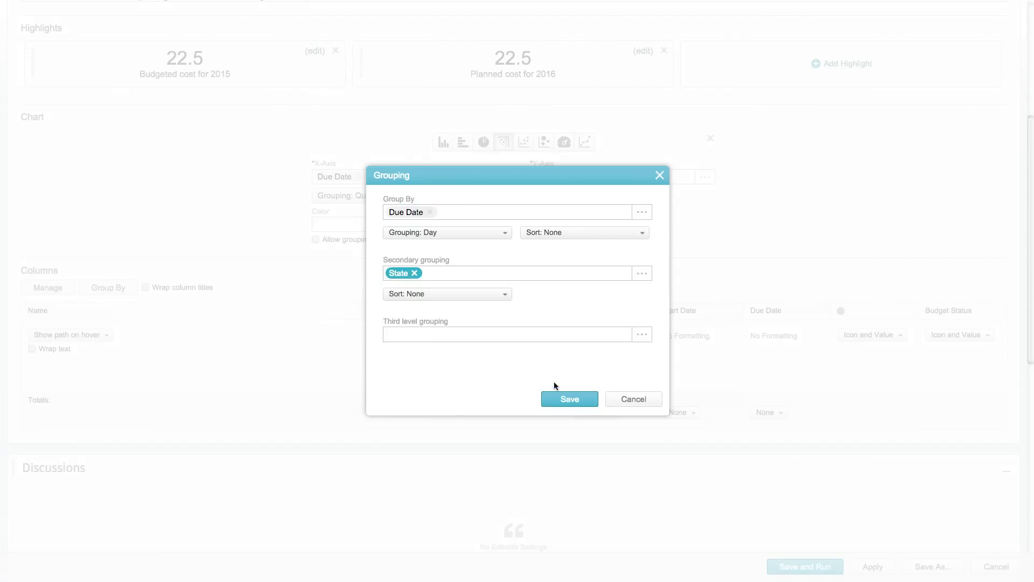
{"action": "left_click", "coordinate": [571, 399]}
Run the report, review the grouped results, and reopen it for editing
{"action": "left_click", "coordinate": [805, 566]}
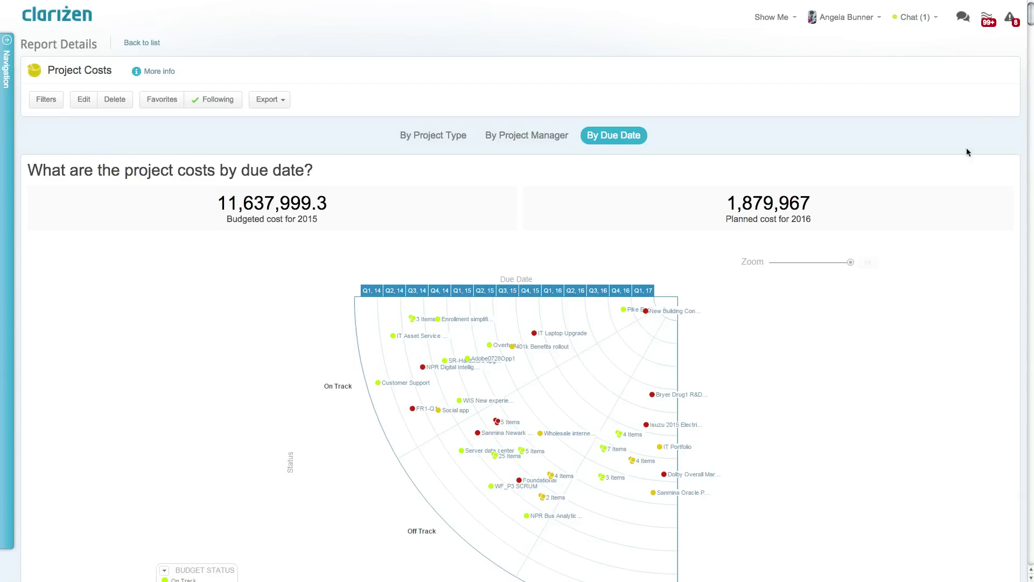
{"action": "left_click_drag", "start_coordinate": [1026, 22], "coordinate": [1031, 36]}
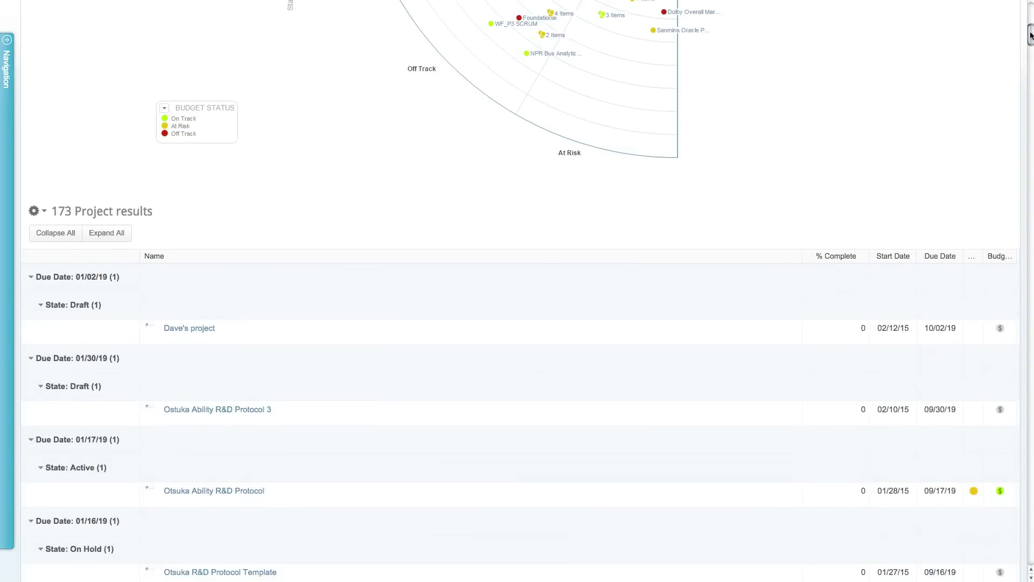
{"action": "left_click_drag", "start_coordinate": [1030, 36], "coordinate": [1030, 6]}
{"action": "left_click", "coordinate": [84, 99]}
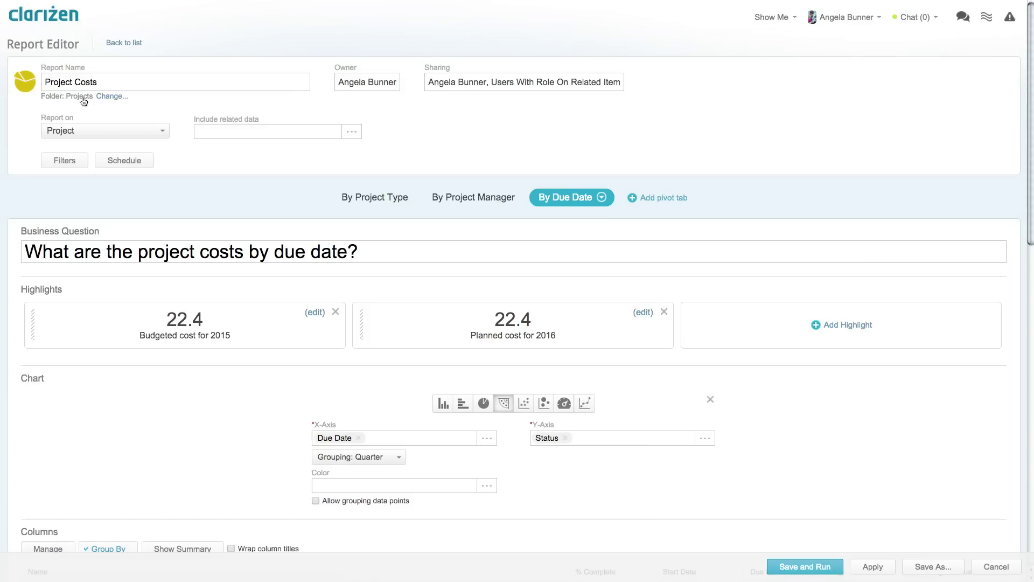
Enable a scheduled PDF export every 3 months, notifying management and linking exported data as related
{"action": "left_click", "coordinate": [124, 160]}
{"action": "left_click", "coordinate": [332, 120]}
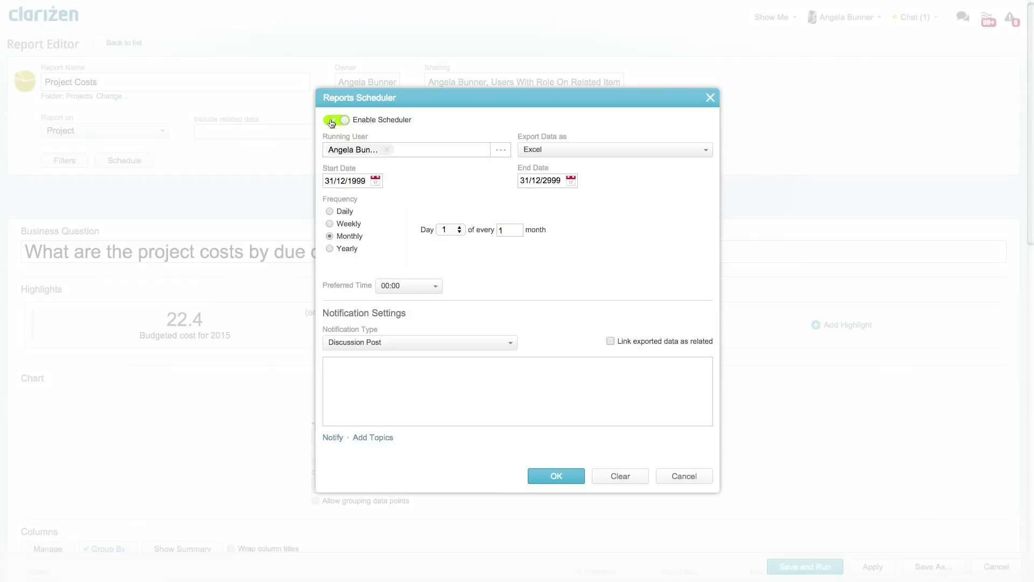
{"action": "left_click", "coordinate": [592, 150]}
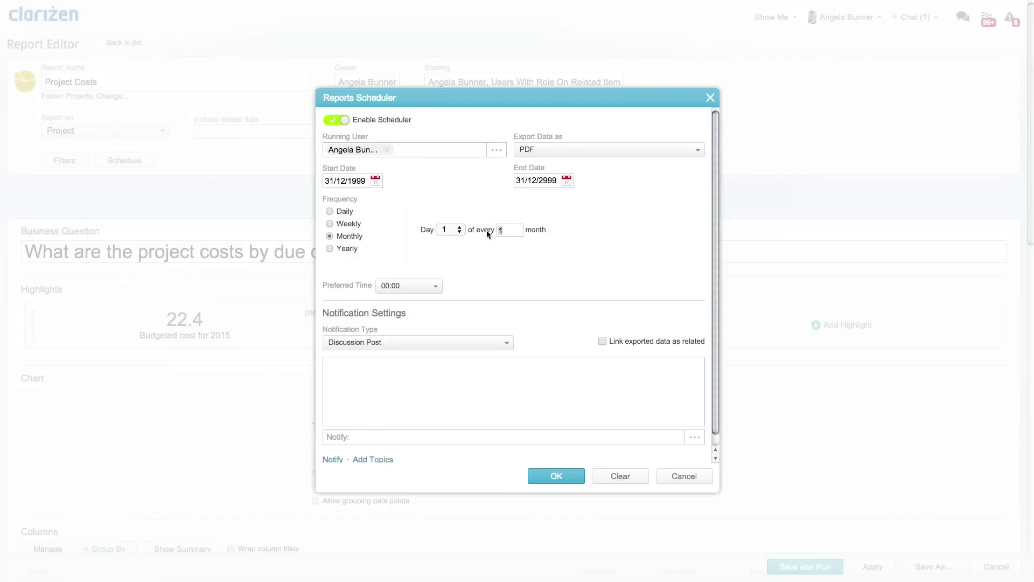
{"action": "type", "text": "3"}
{"action": "left_click", "coordinate": [350, 437]}
{"action": "type", "text": "manage"}
{"action": "key", "text": "Return"}
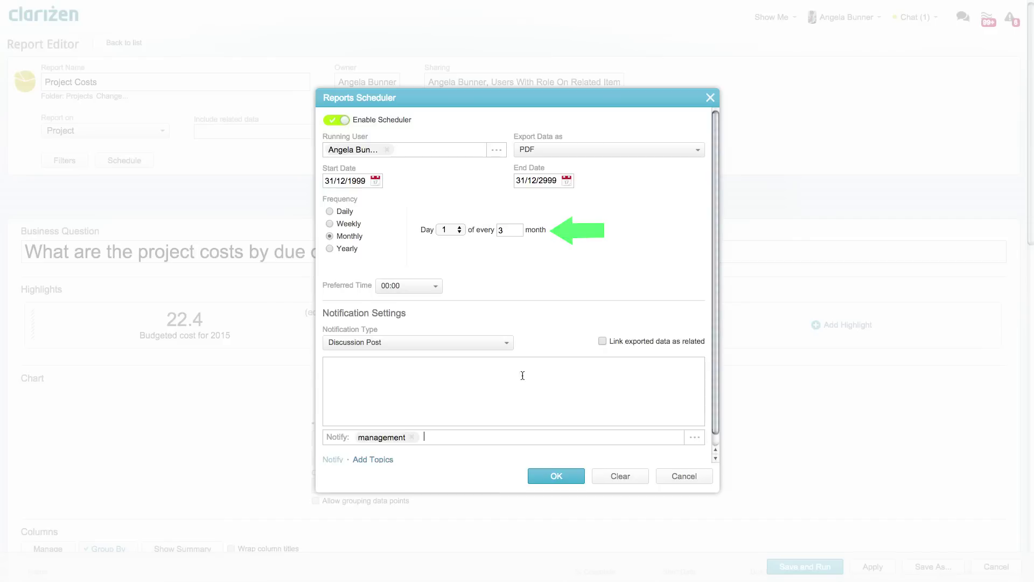
{"action": "left_click", "coordinate": [602, 341]}
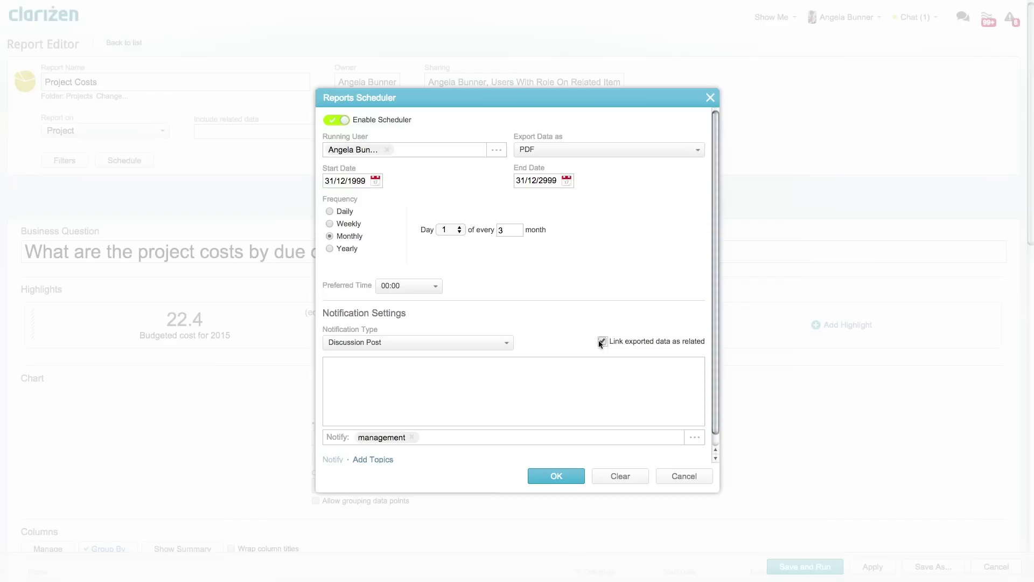
{"action": "left_click", "coordinate": [552, 474]}
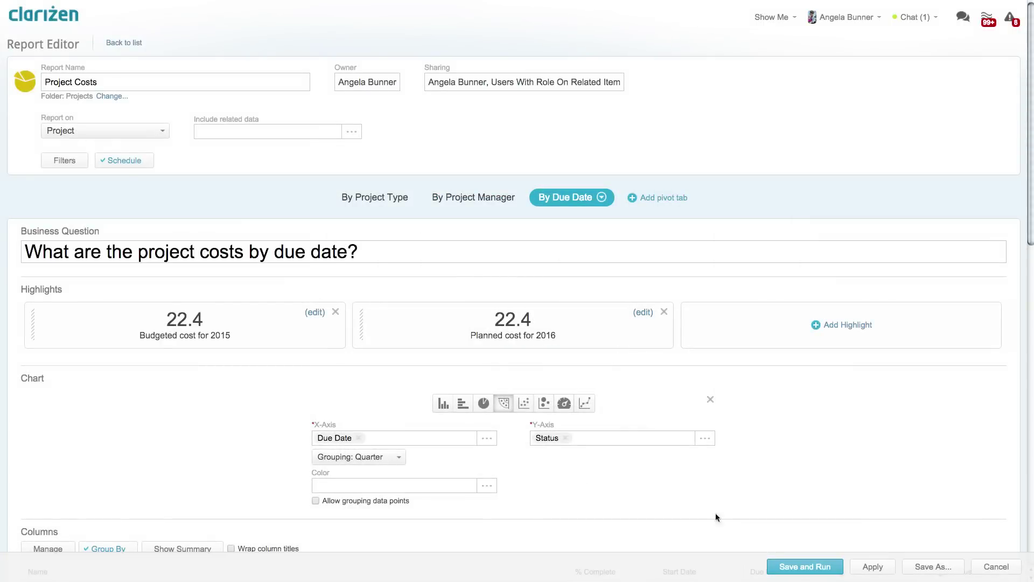
Save and run the report, then go to Dashboards via the navigation panel
{"action": "left_click", "coordinate": [803, 566]}
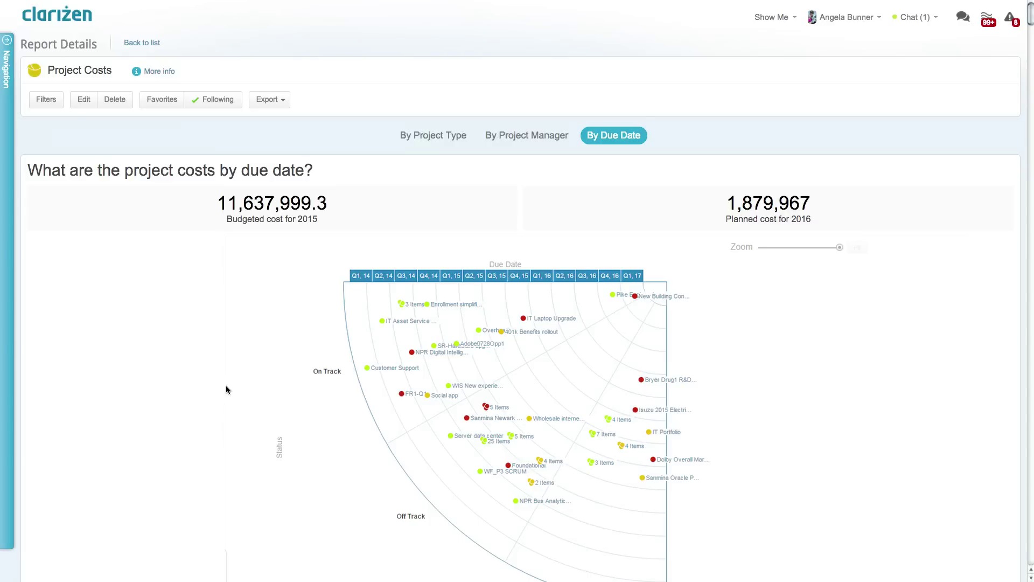
{"action": "left_click", "coordinate": [6, 334]}
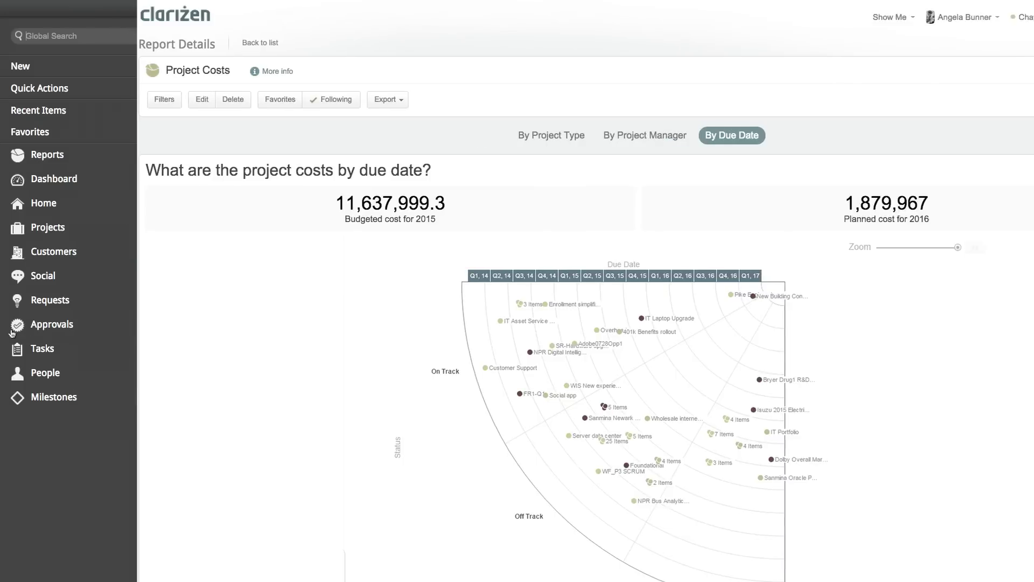
{"action": "left_click", "coordinate": [133, 185]}
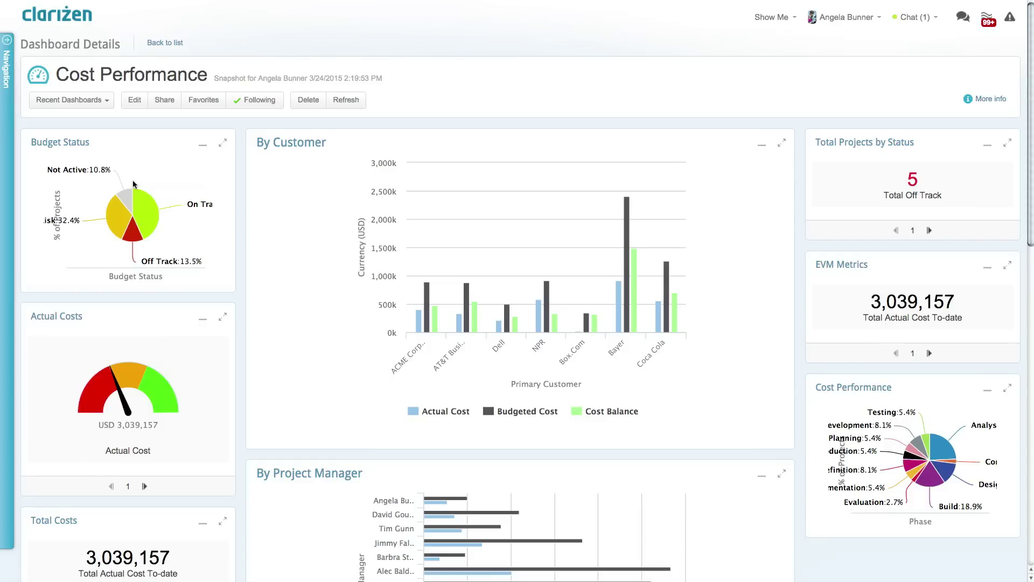
Pick Customer Performance from the Recent Dashboards dropdown
{"action": "left_click", "coordinate": [105, 106]}
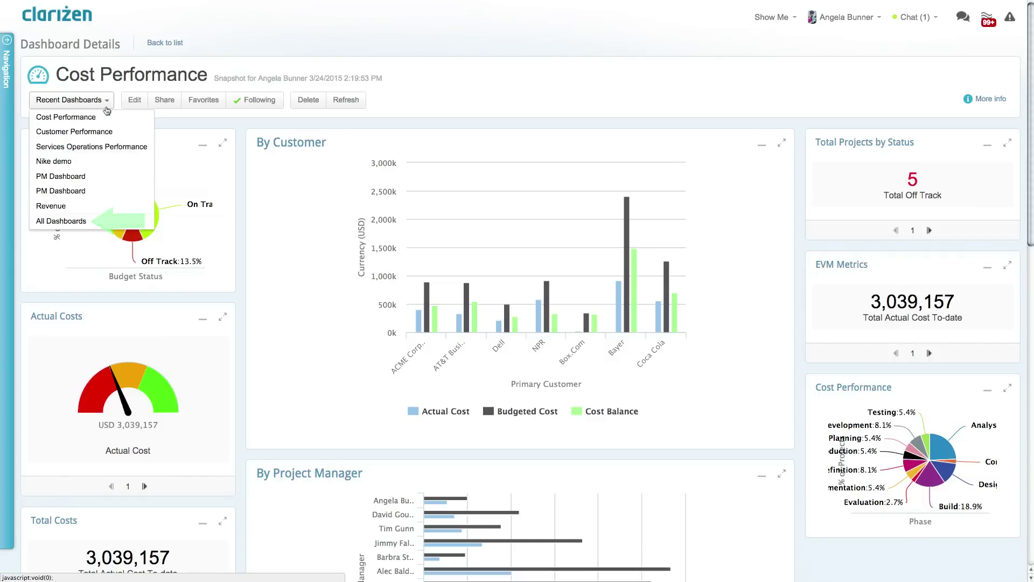
{"action": "left_click", "coordinate": [108, 132]}
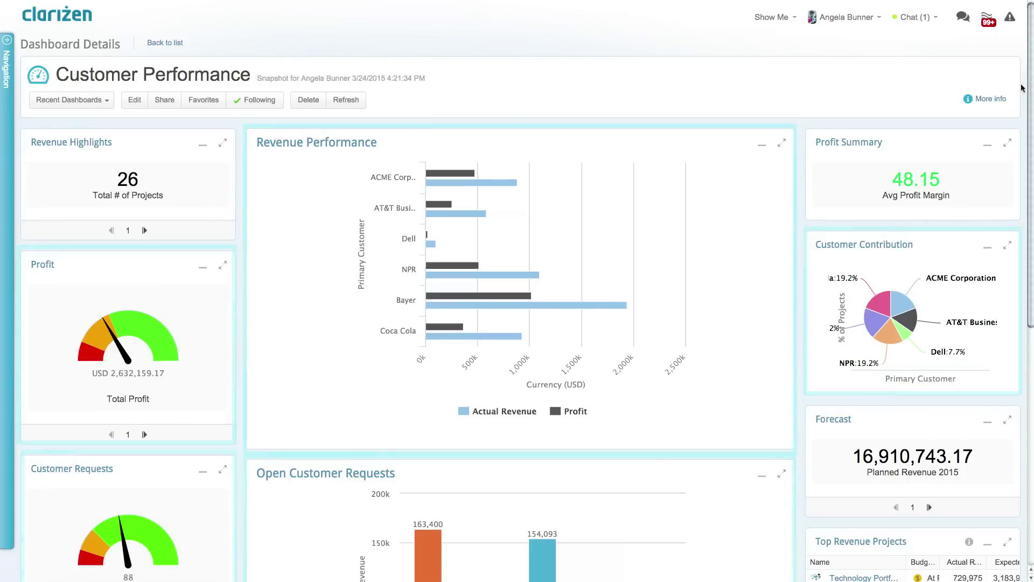
Minimize the Revenue Highlights widget on the dashboard
{"action": "left_click_drag", "start_coordinate": [1031, 92], "coordinate": [1032, 209]}
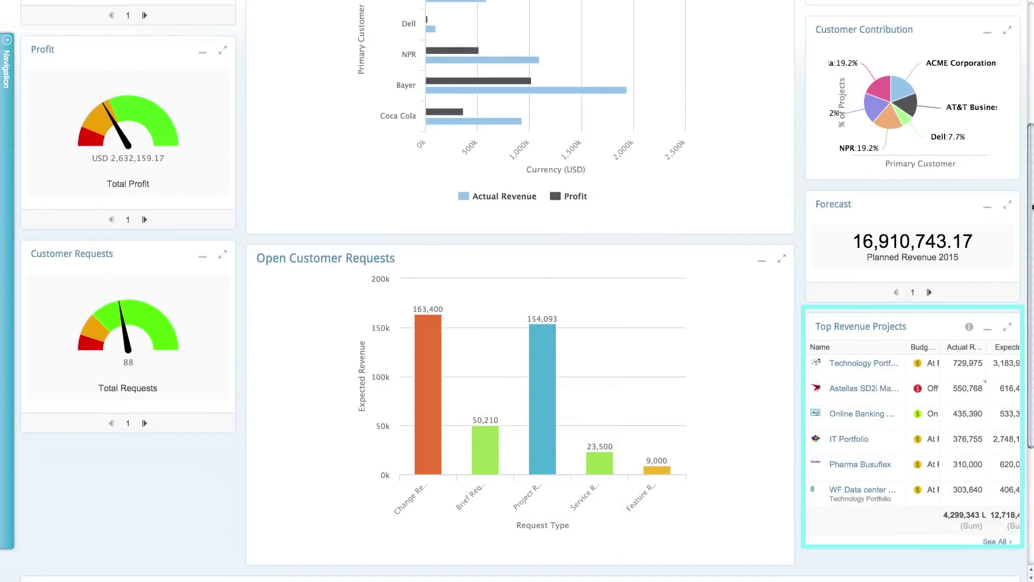
{"action": "left_click_drag", "start_coordinate": [1032, 209], "coordinate": [1022, 67]}
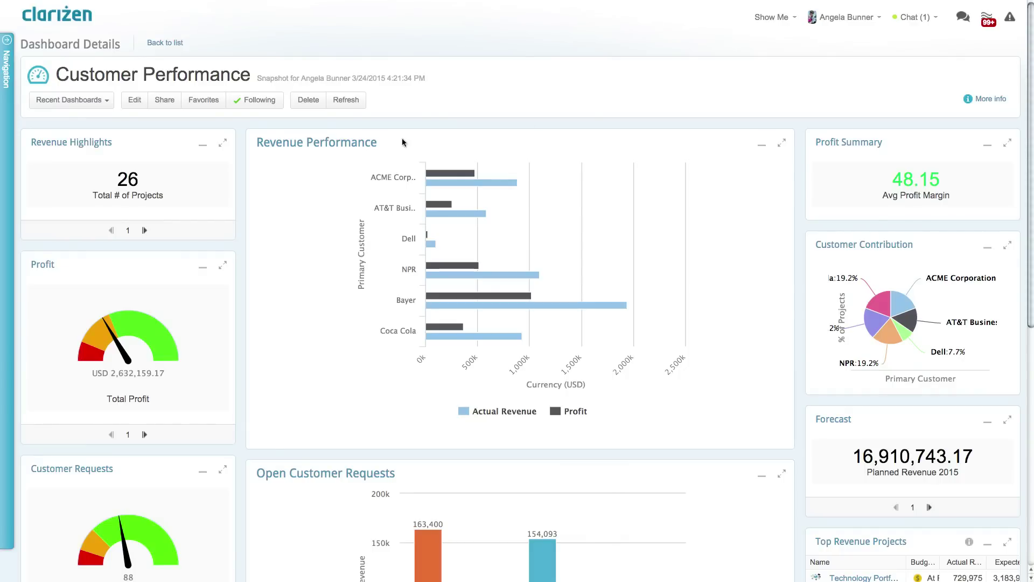
{"action": "left_click", "coordinate": [203, 144]}
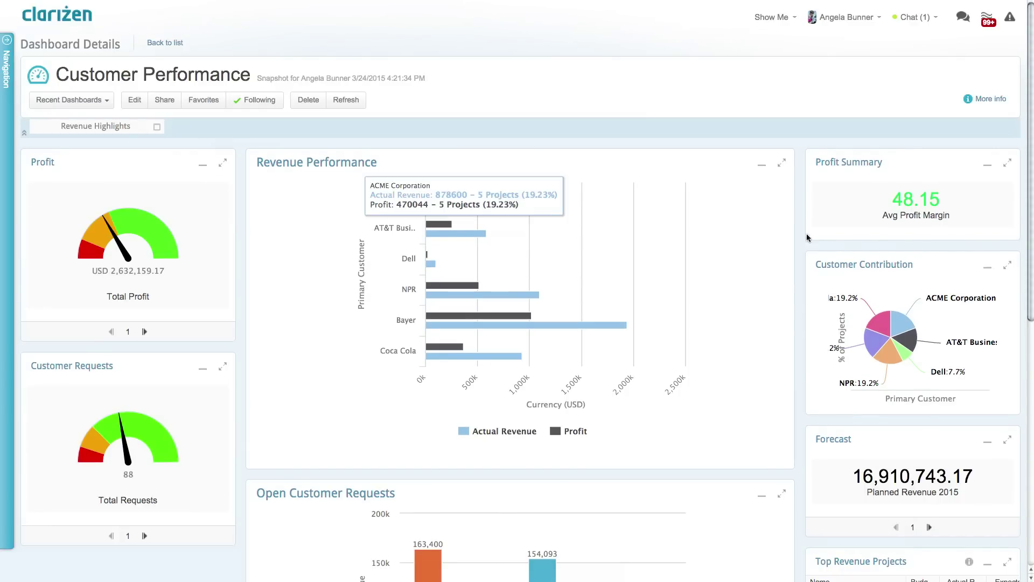
Enlarge and close the Customer Contribution pie, then open the full Revenue Performance report
{"action": "left_click", "coordinate": [1006, 266]}
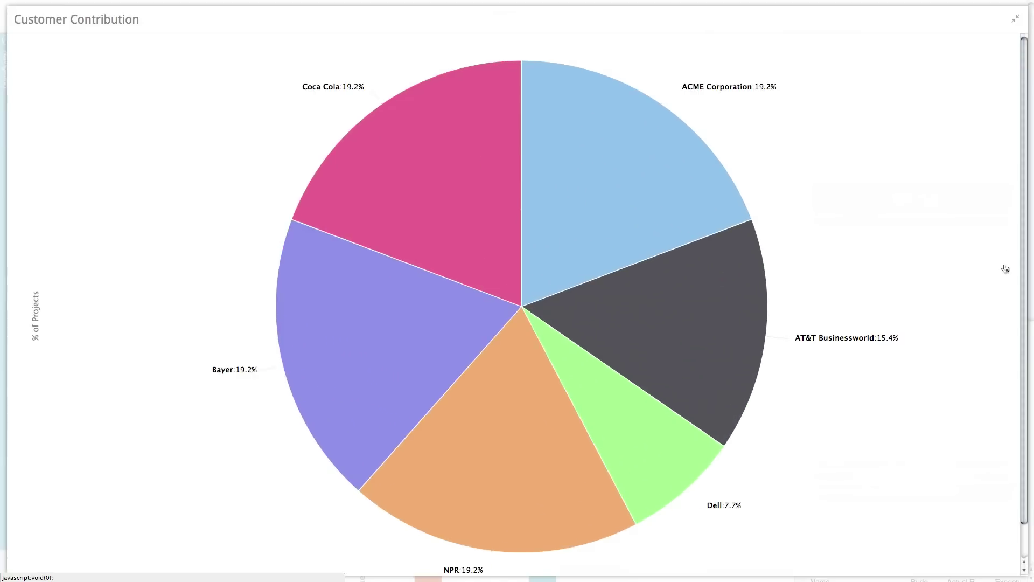
{"action": "left_click", "coordinate": [1014, 20]}
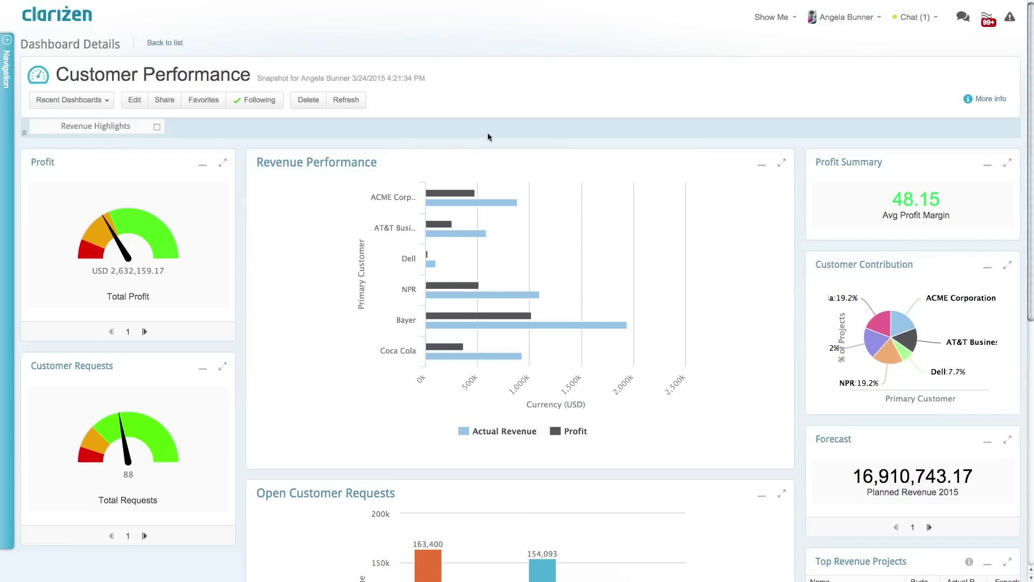
{"action": "left_click", "coordinate": [350, 165]}
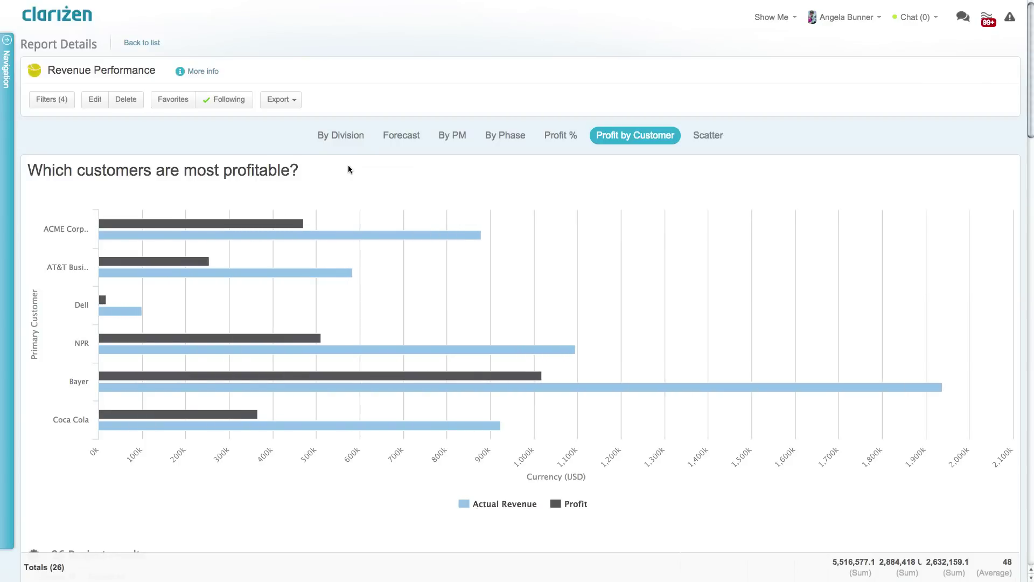
{"action": "left_click_drag", "start_coordinate": [1031, 65], "coordinate": [1031, 193]}
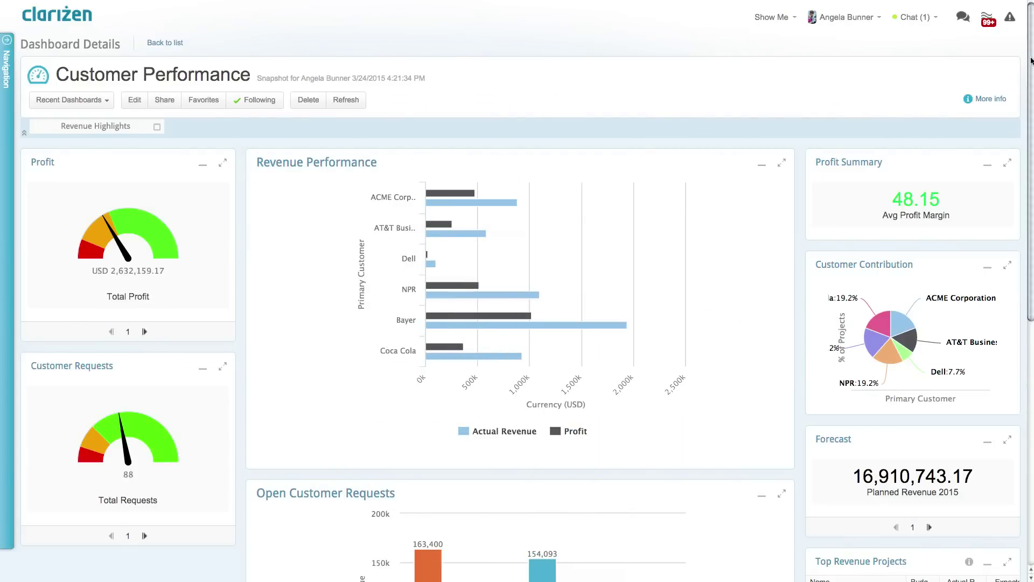
Post a discussion asking readers to review the dashboard, as average profit is below quarterly expectation; notify management
{"action": "left_click_drag", "start_coordinate": [1031, 63], "coordinate": [1030, 313]}
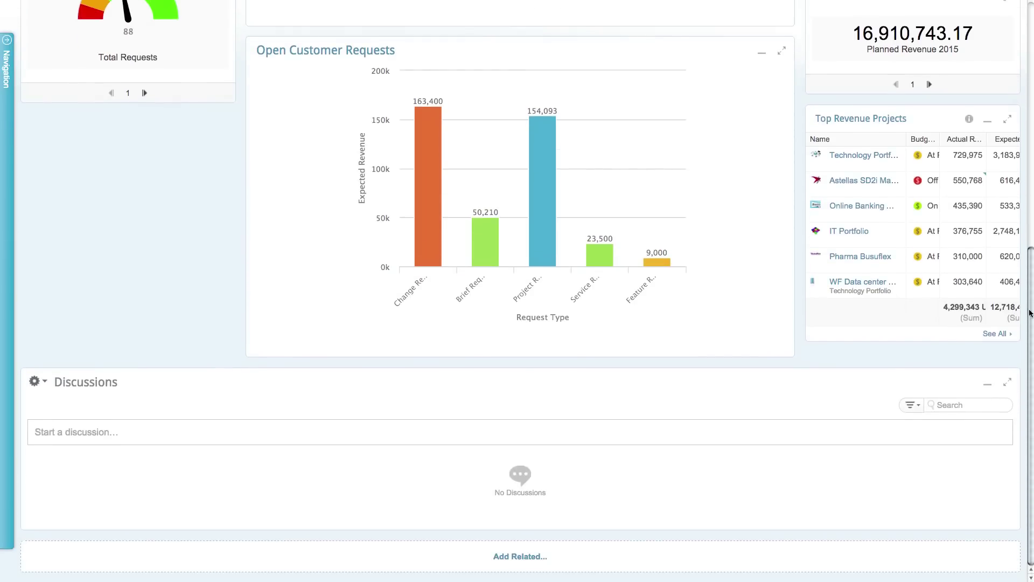
{"action": "left_click", "coordinate": [447, 437]}
{"action": "type", "text": "Please review the dashboard. As you can see, the average profit is below the quarterly expectation, let's push sales harder."}
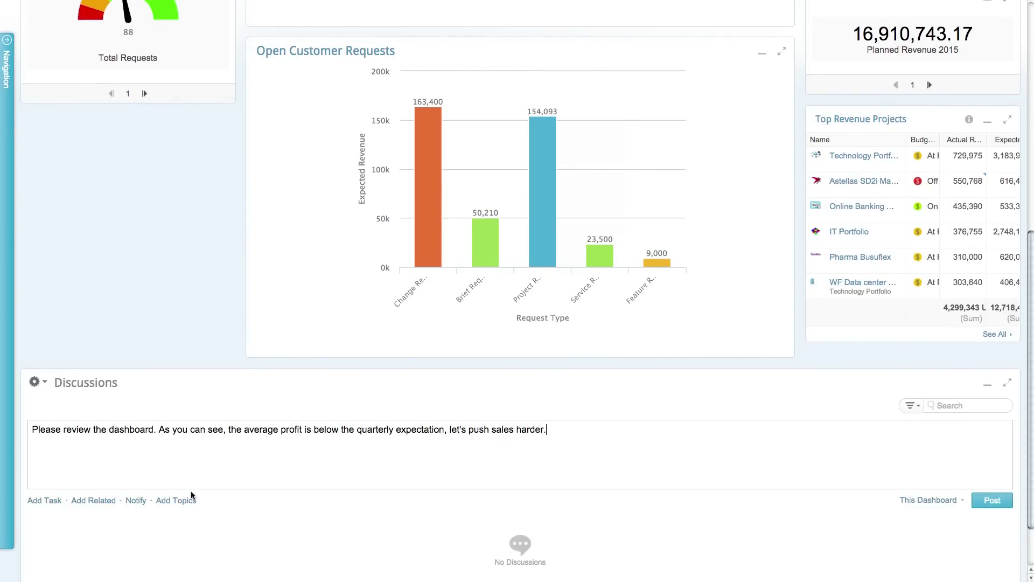
{"action": "left_click", "coordinate": [135, 500]}
{"action": "type", "text": "management"}
{"action": "key", "text": "Return"}
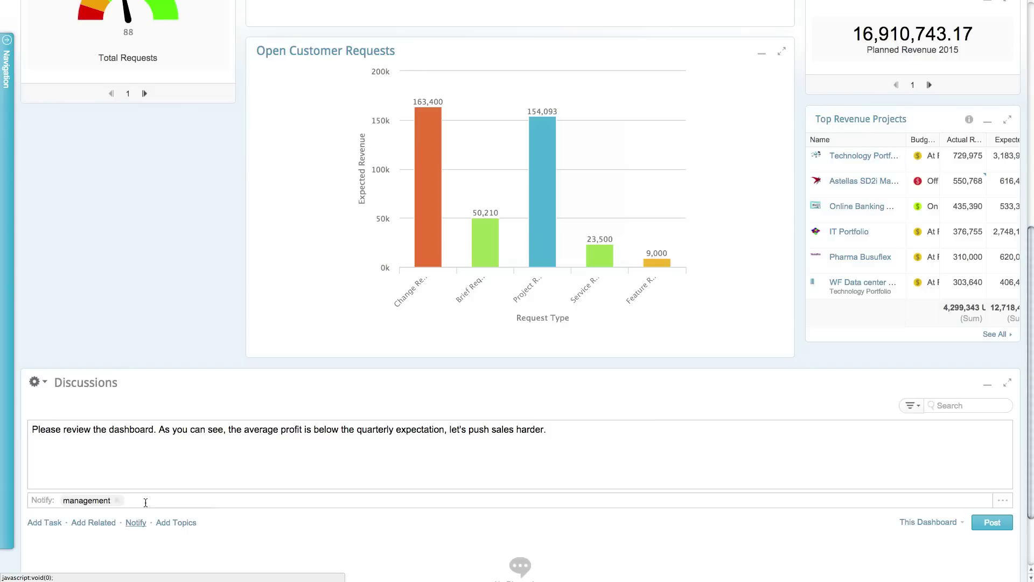
{"action": "left_click", "coordinate": [989, 523]}
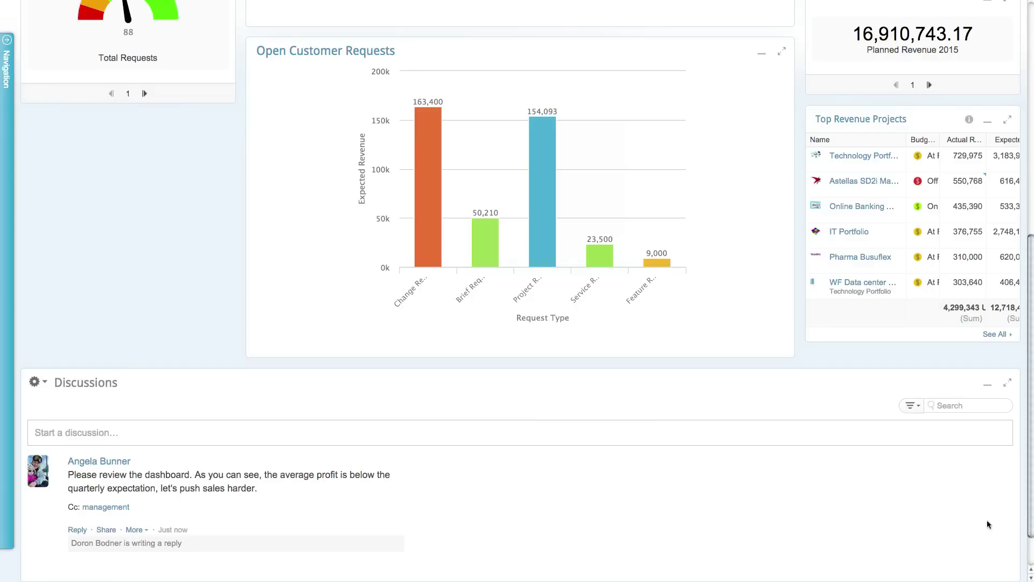